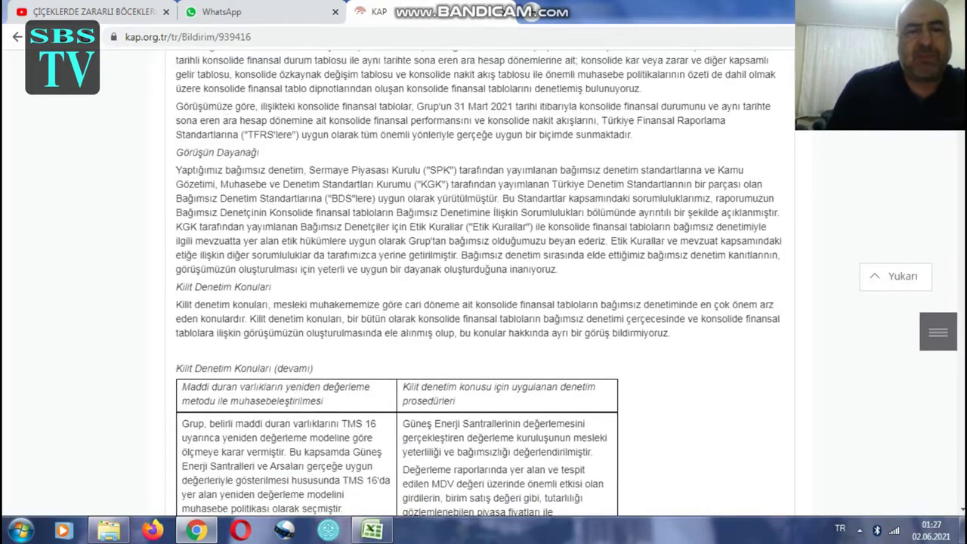
Read through the independent auditor's report to the balance sheet and check the presentation currency (Sunum Para Birimi) of the financial statements
scroll(479, 302, "down", 4)
scroll(480, 302, "down", 3)
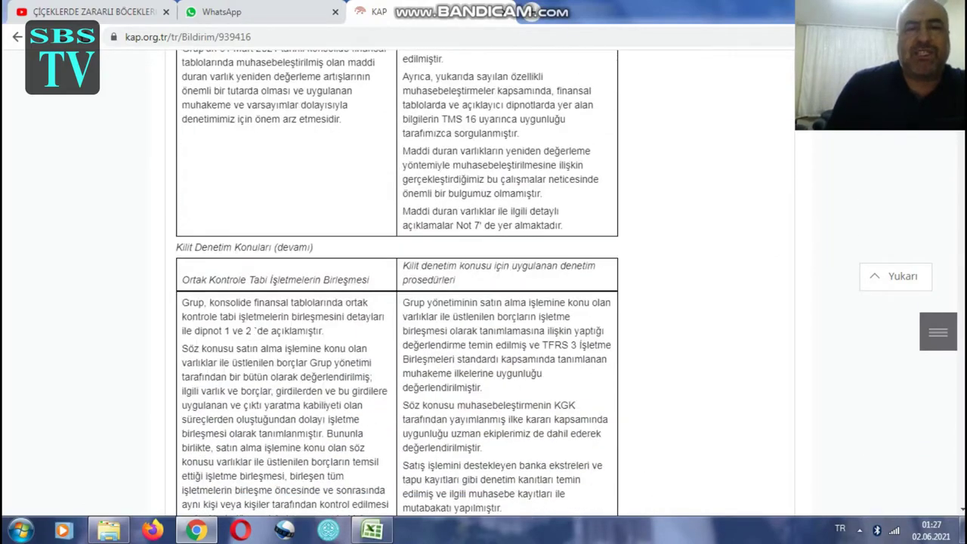
scroll(479, 303, "down", 6)
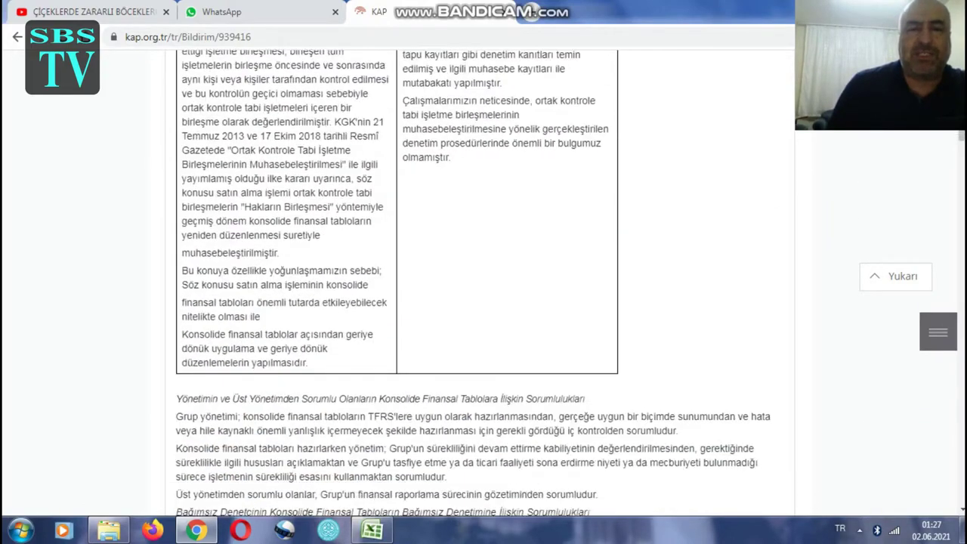
scroll(480, 303, "down", 6)
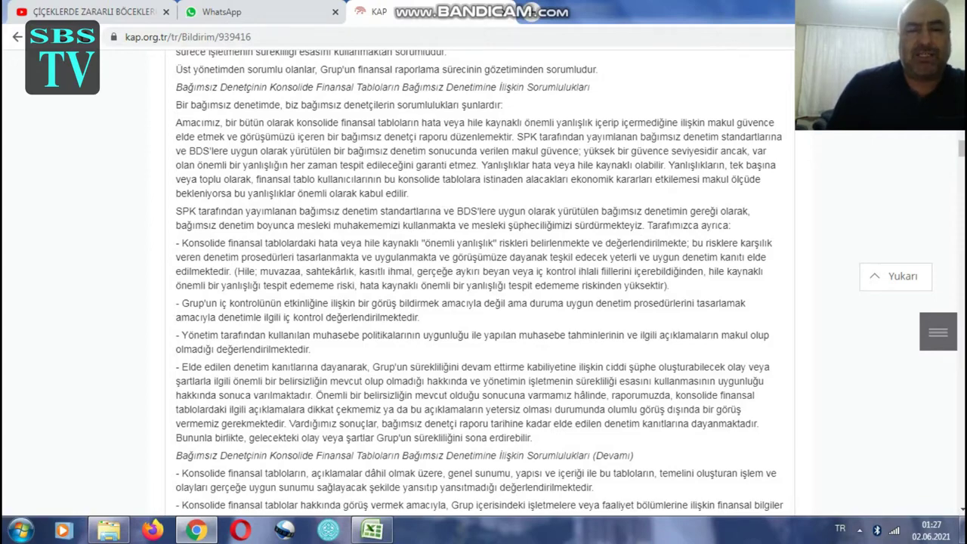
scroll(480, 302, "down", 9)
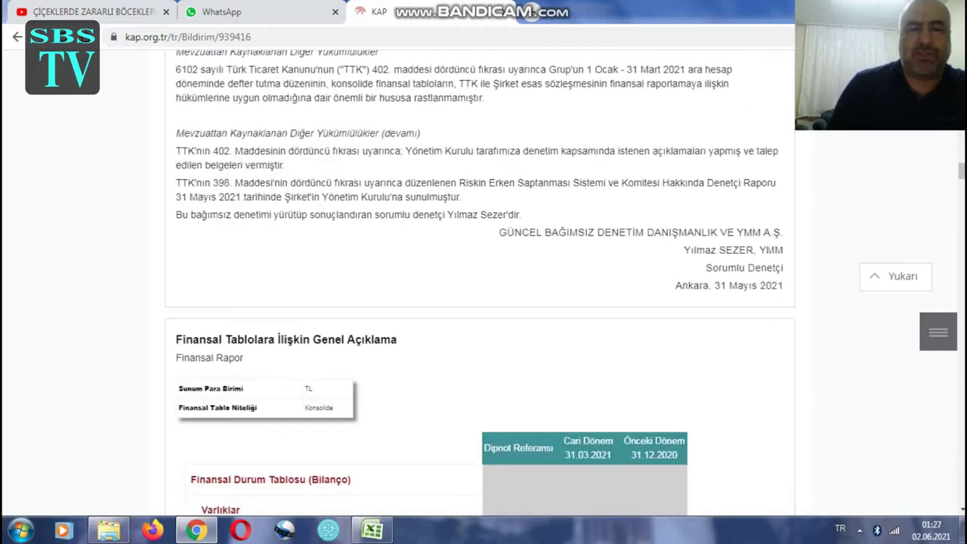
scroll(479, 302, "down", 2)
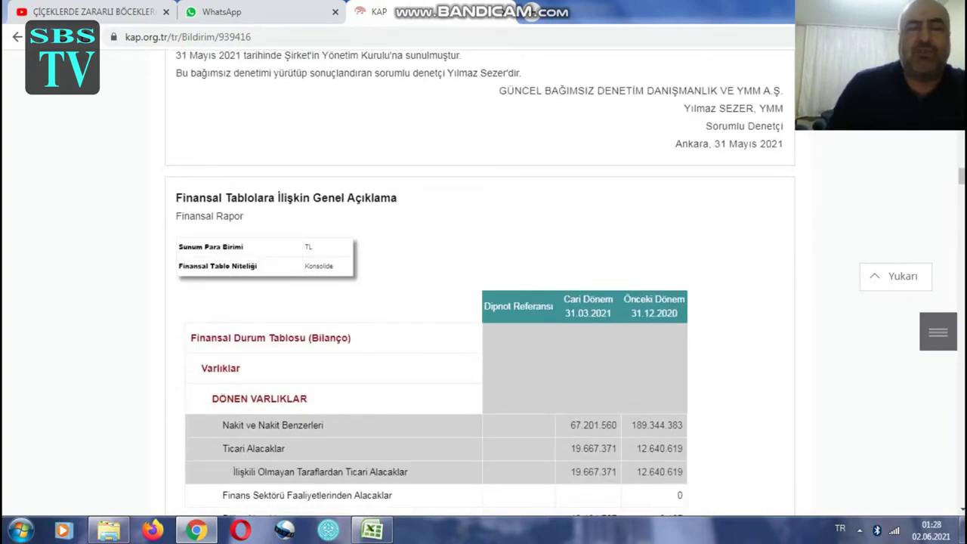
scroll(479, 302, "down", 1)
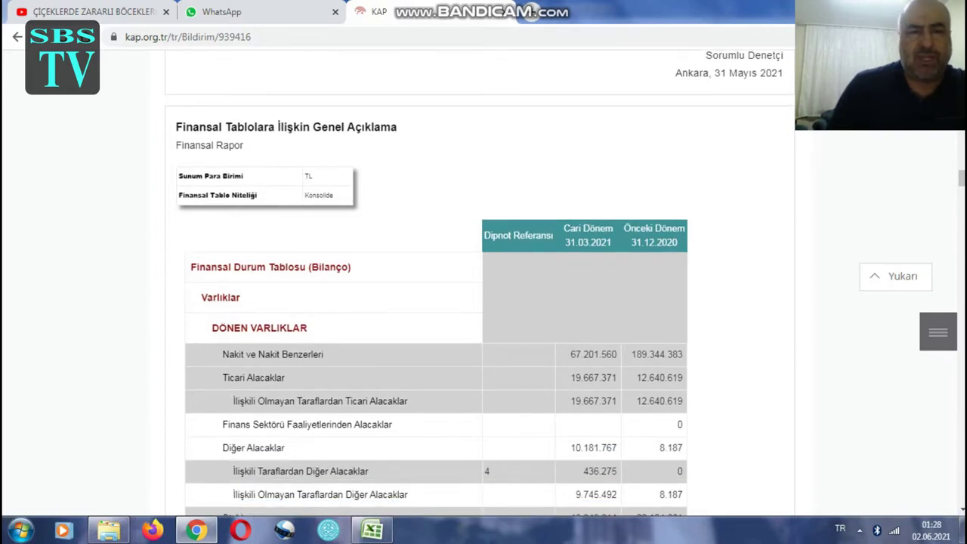
left_click_drag(179, 176, 244, 176)
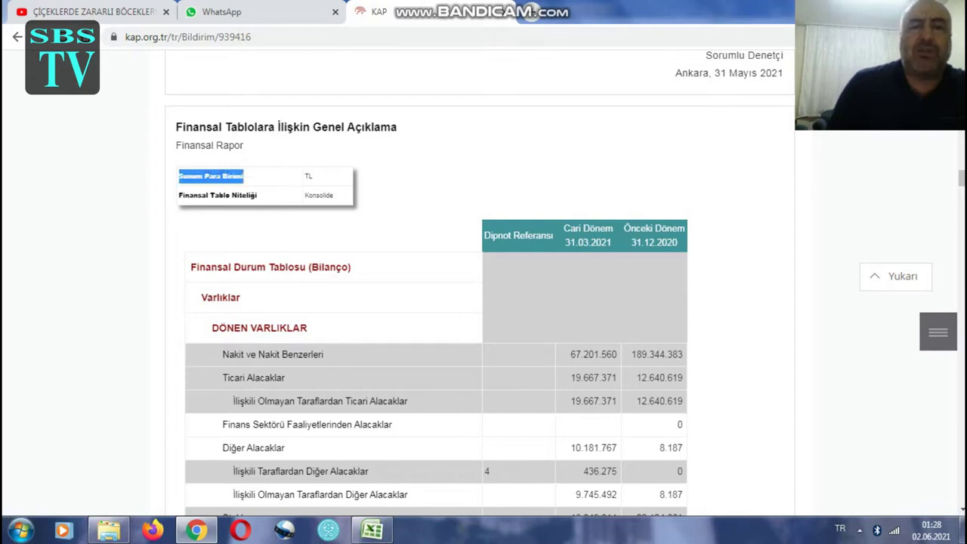
double_click(308, 176)
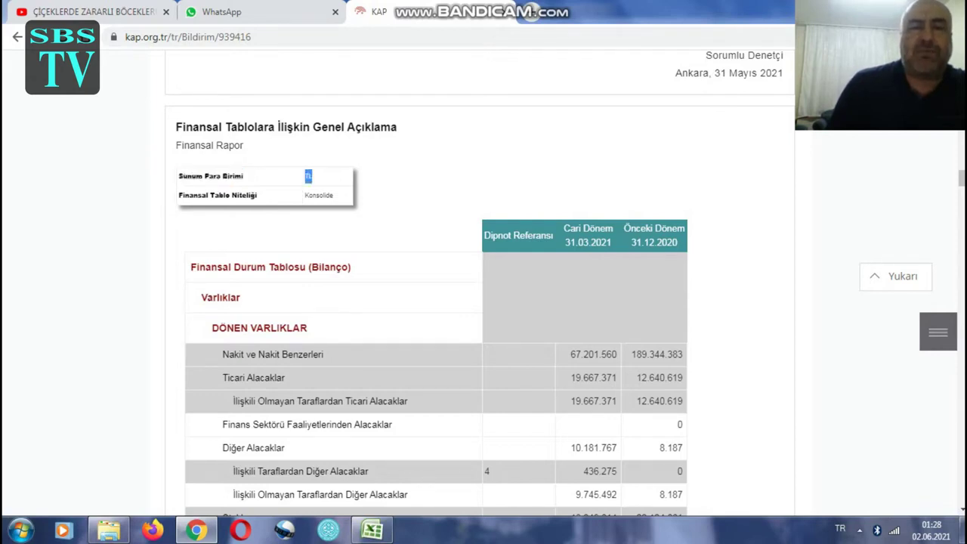
left_click(308, 176)
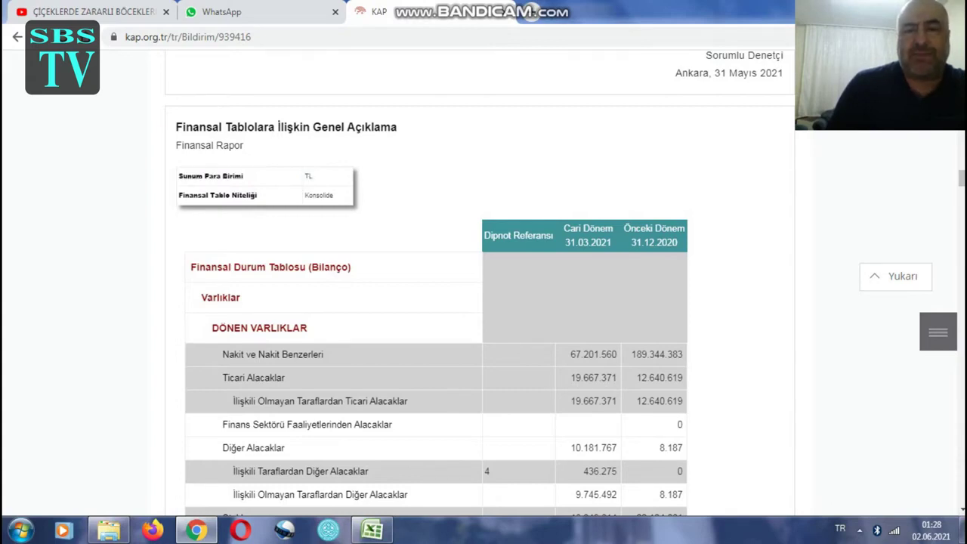
Examine the Nakit ve Nakit Benzerleri and Ticari Alacaklar figures for the current and previous periods under Dönen Varlıklar
left_click_drag(571, 354, 685, 355)
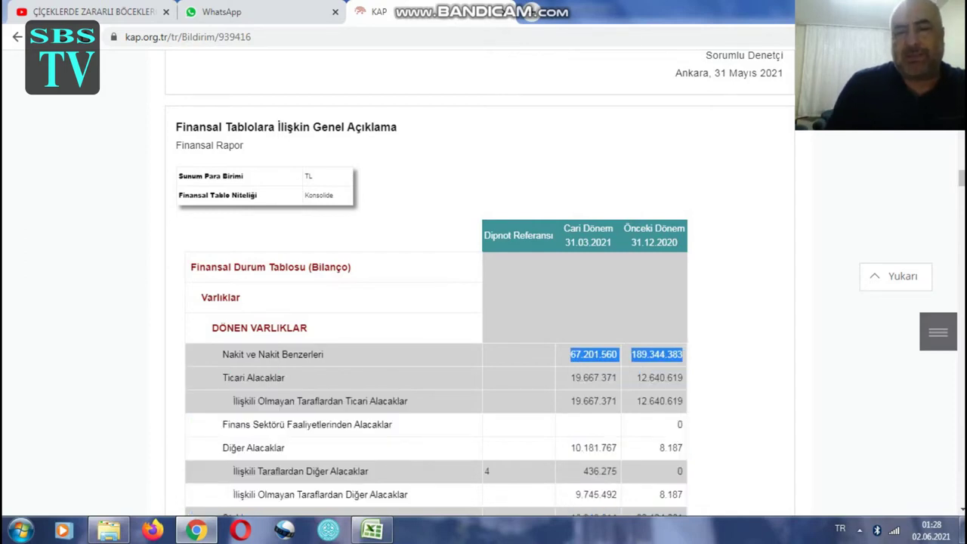
left_click(684, 355)
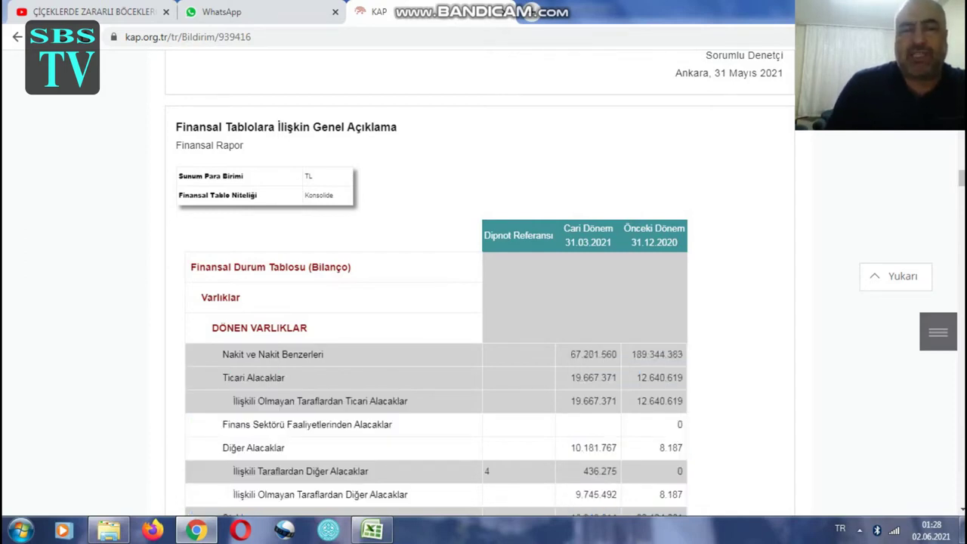
left_click_drag(571, 353, 683, 402)
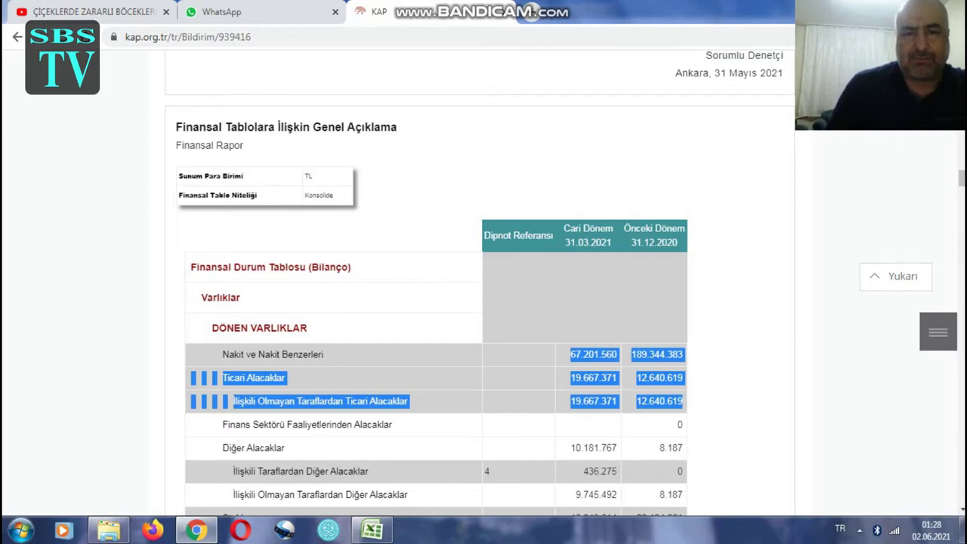
Find the Özkaynaklar section and highlight the current-period Ana Ortaklığa Ait Özkaynaklar and Ödenmiş Sermaye figures
scroll(481, 283, "down", 3)
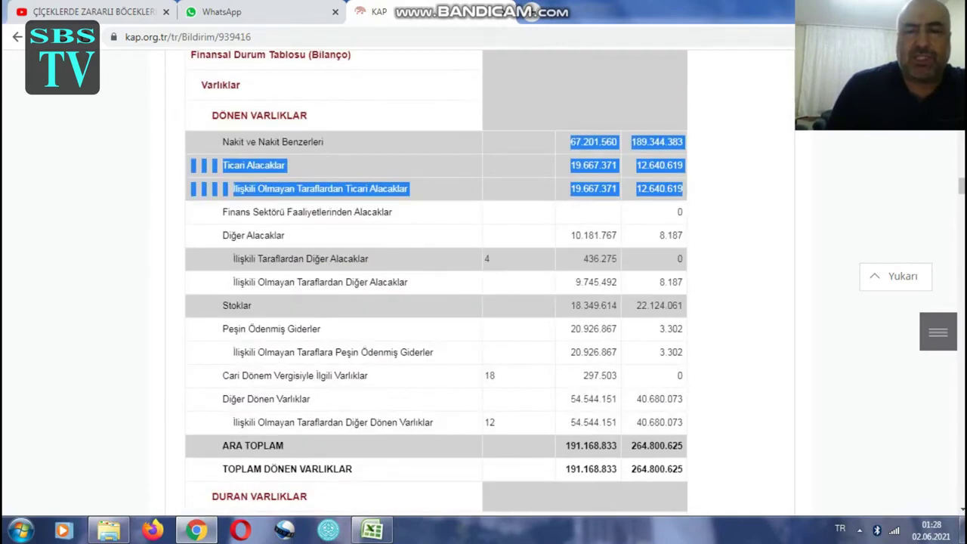
scroll(436, 283, "down", 5)
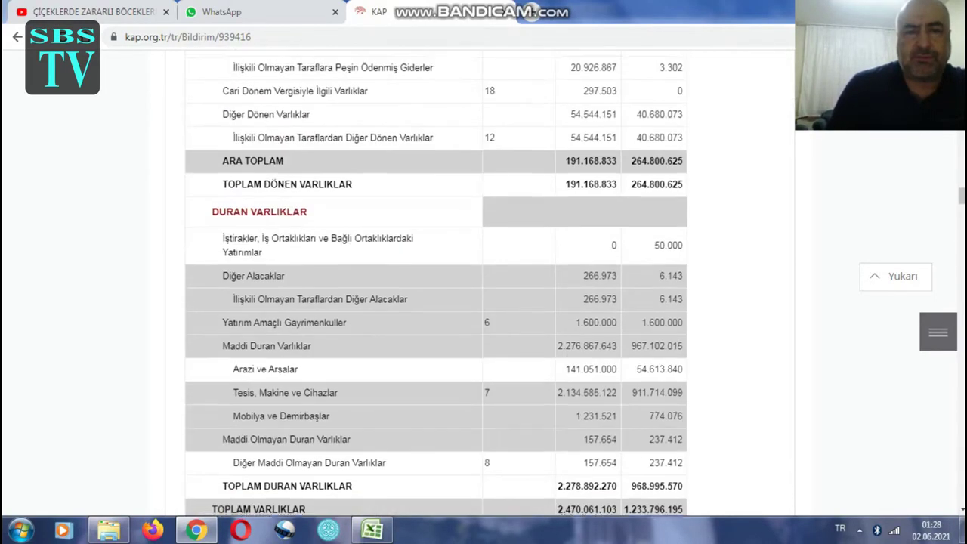
scroll(436, 282, "down", 3)
scroll(436, 283, "down", 9)
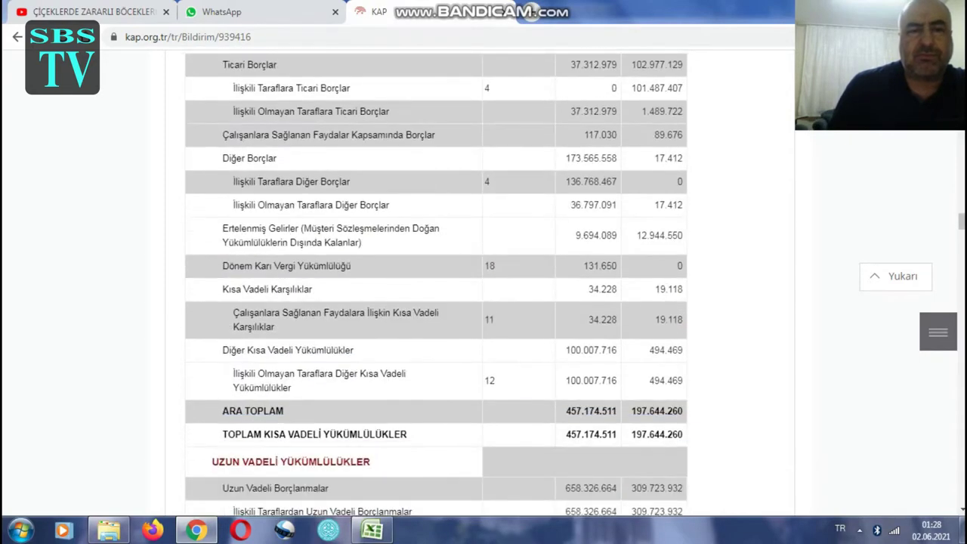
scroll(436, 282, "down", 4)
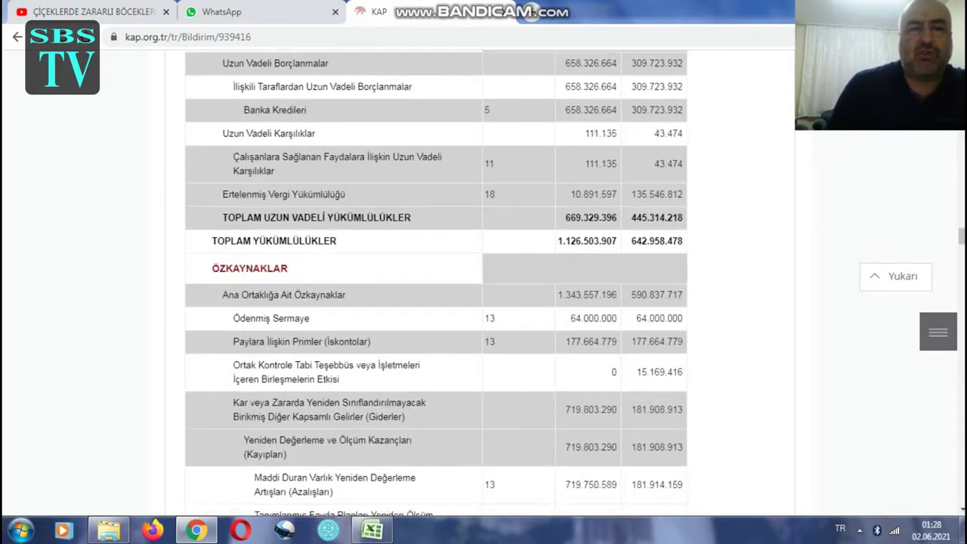
scroll(436, 282, "down", 2)
left_click_drag(202, 126, 291, 126)
left_click_drag(212, 153, 346, 153)
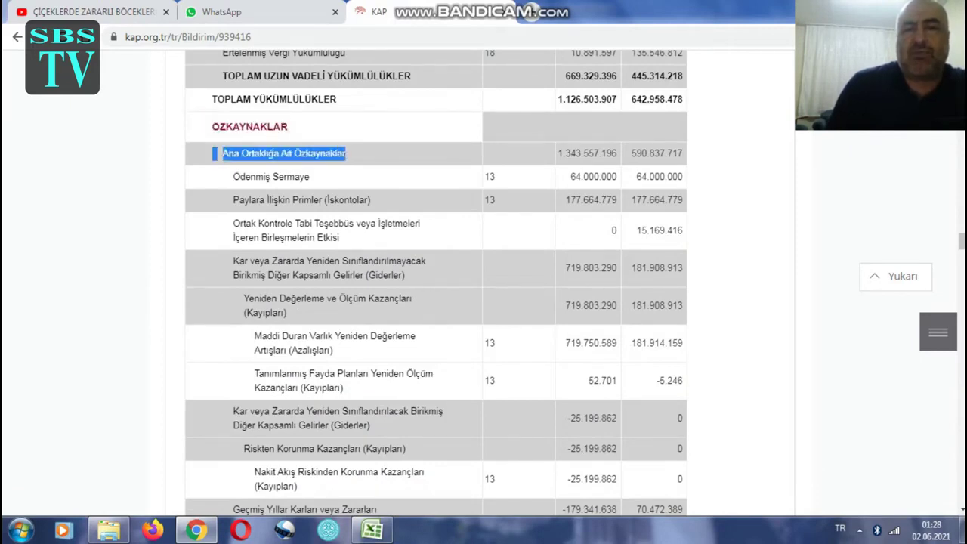
left_click_drag(557, 153, 617, 152)
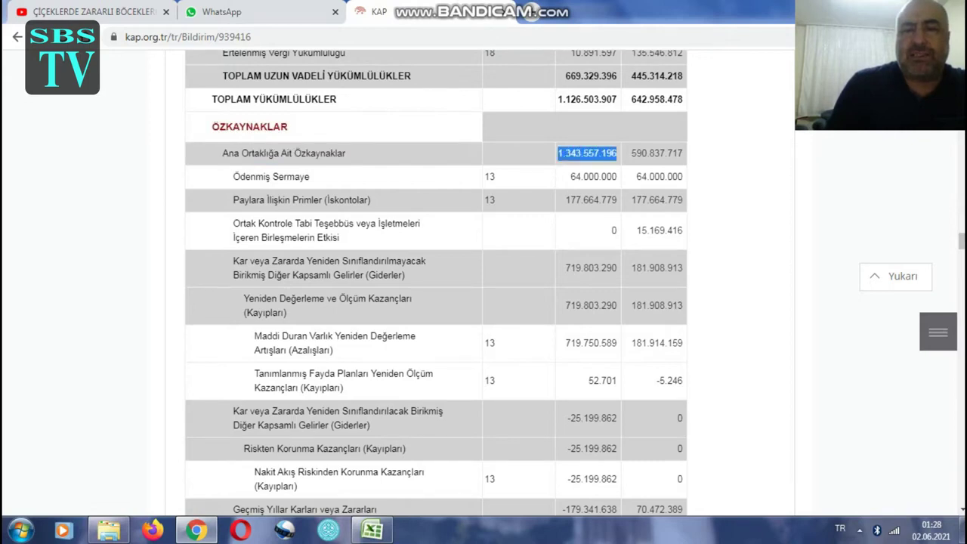
left_click_drag(223, 176, 310, 176)
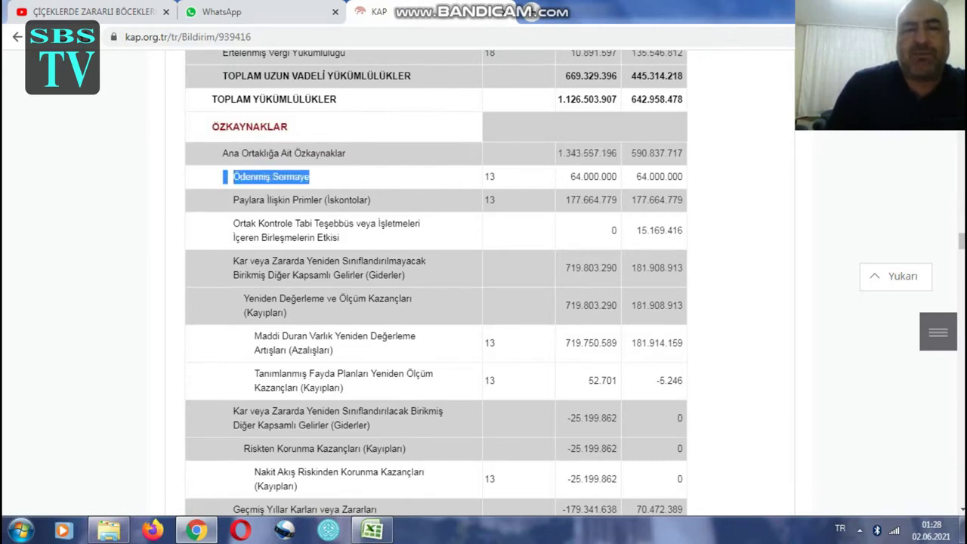
left_click_drag(571, 176, 617, 176)
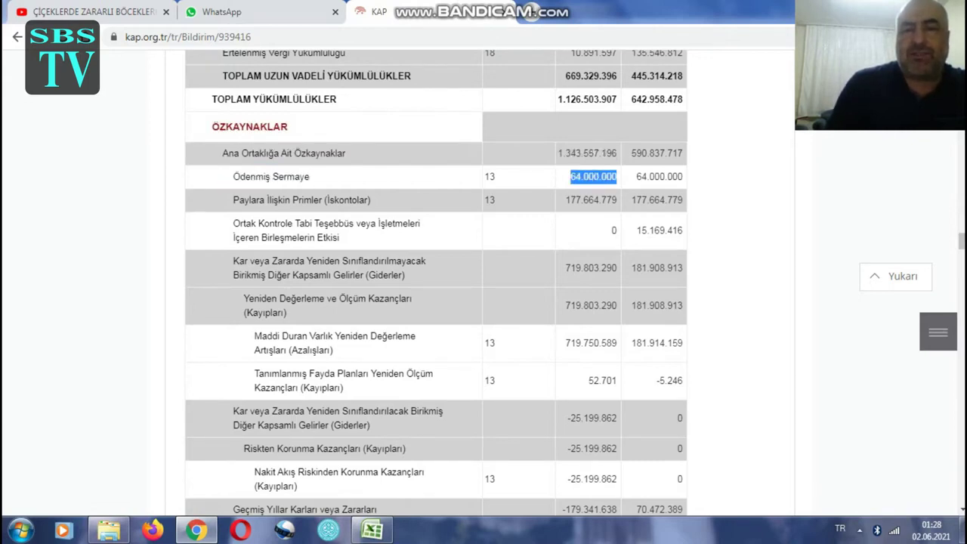
Find the Esas Faaliyet Karı (Zararı) row in the profit or loss statement and highlight its current-period figure
scroll(436, 280, "down", 2)
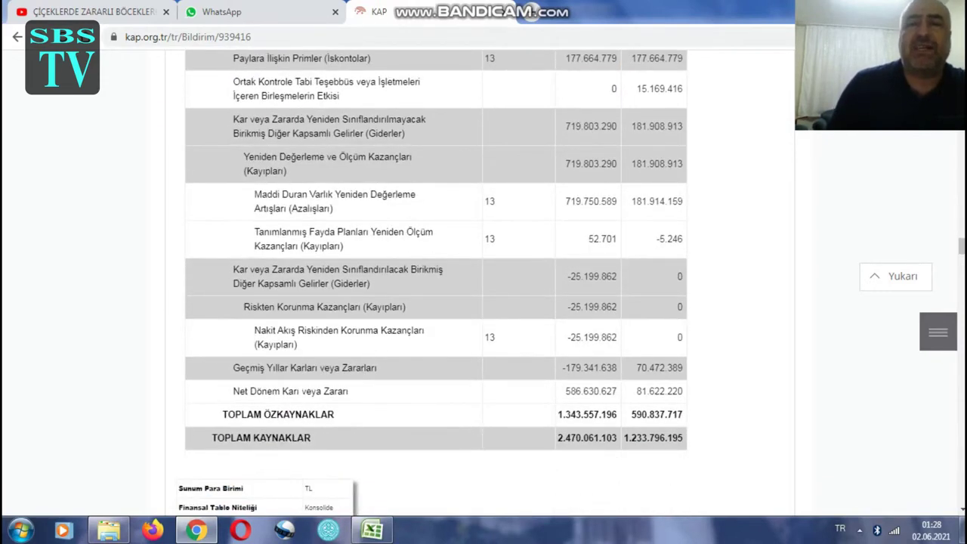
scroll(436, 280, "down", 5)
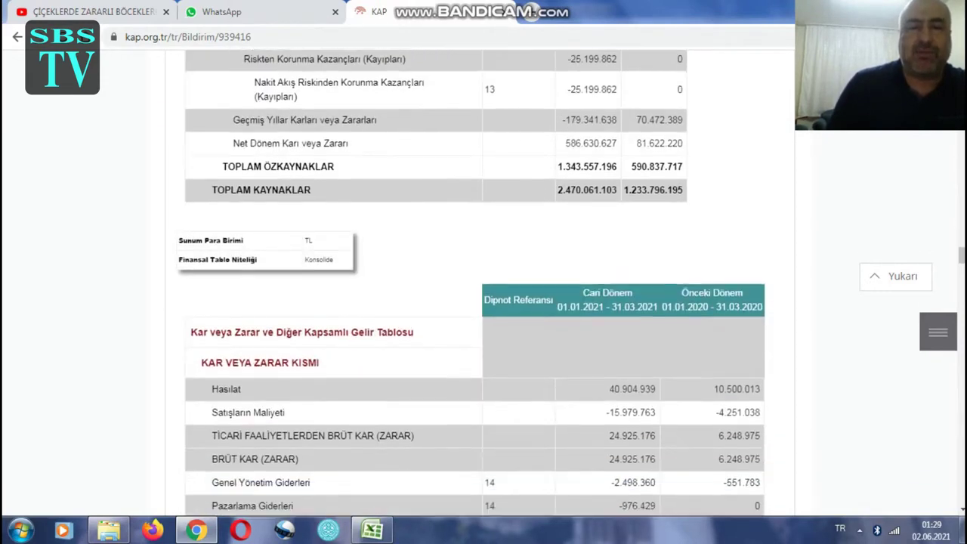
scroll(436, 279, "down", 3)
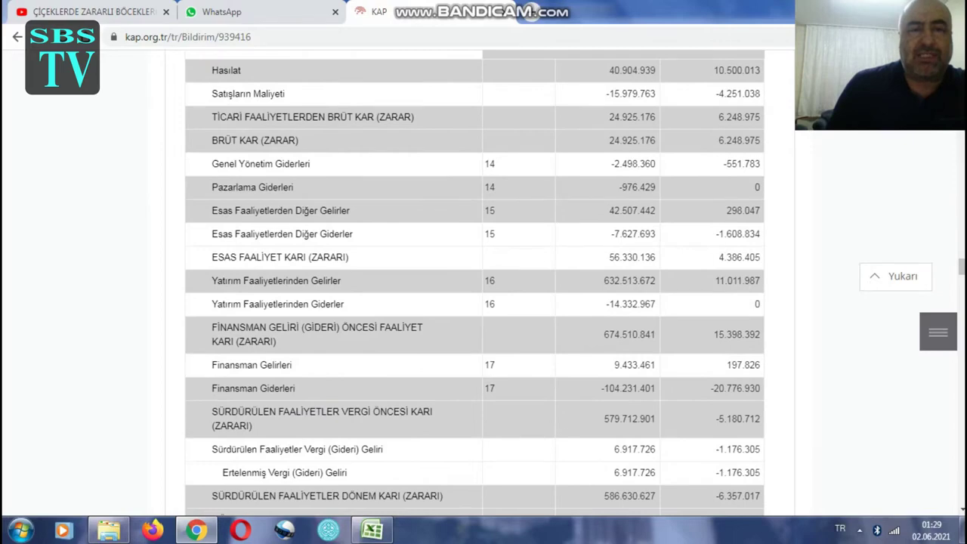
scroll(475, 283, "up", 2)
scroll(474, 283, "down", 4)
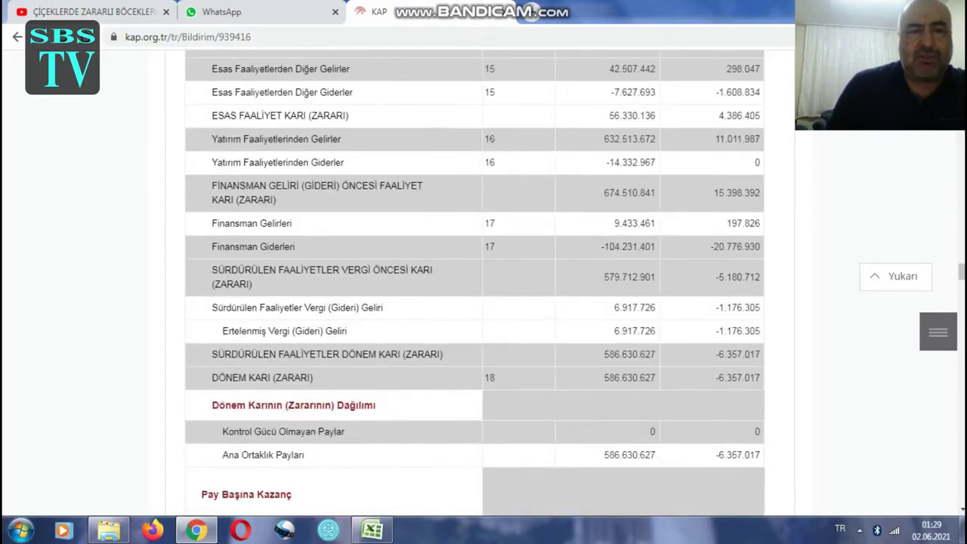
left_click_drag(212, 115, 349, 115)
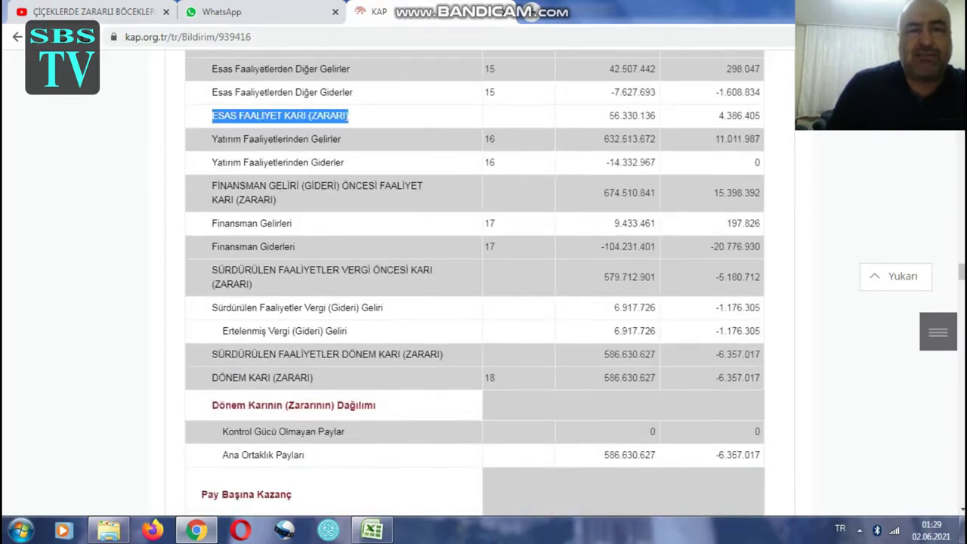
left_click_drag(610, 116, 656, 116)
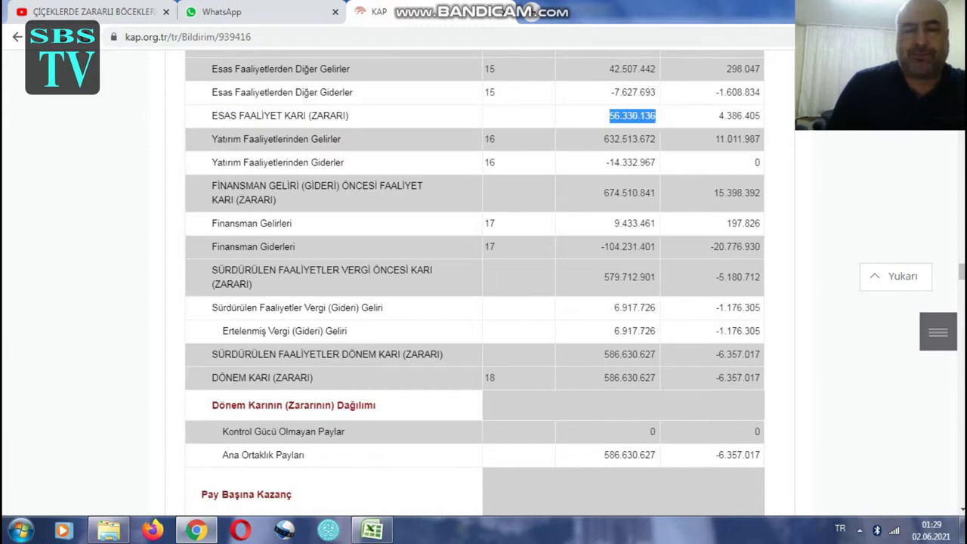
Switch to the Excel valuation sheet and check the ödenmiş sermaye, özkaynaklar, esas faaliyet karı and olması gereken fiyat cells in row 2
left_click(371, 531)
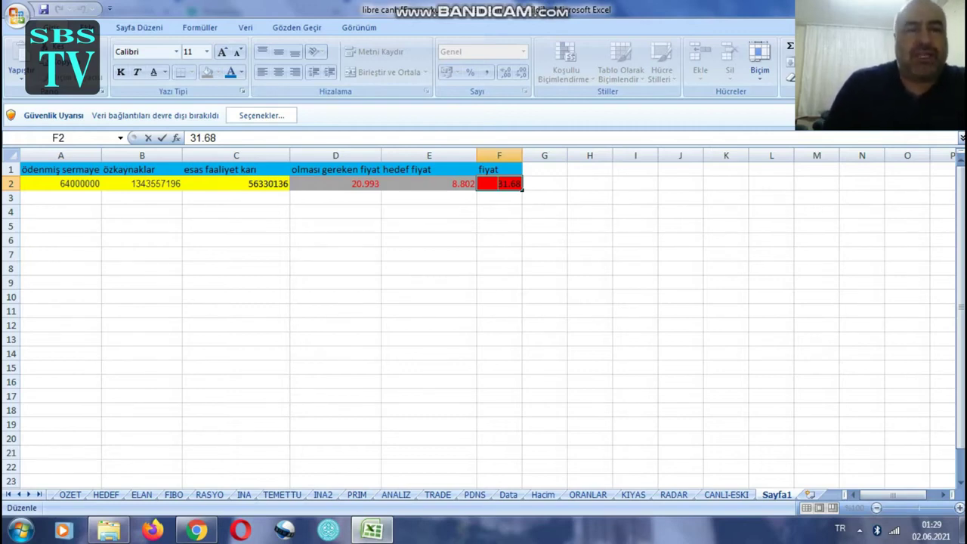
left_click(61, 184)
left_click(141, 184)
left_click(236, 184)
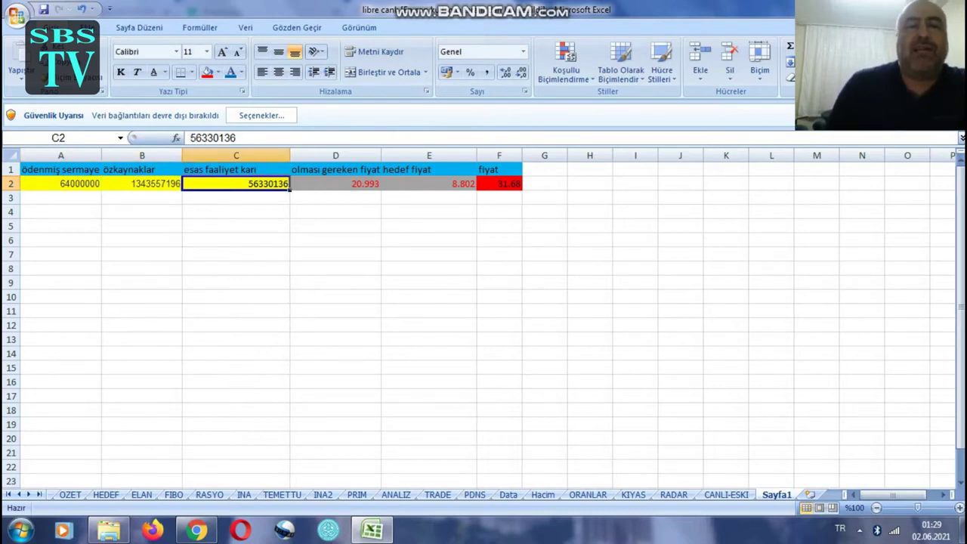
left_click(335, 184)
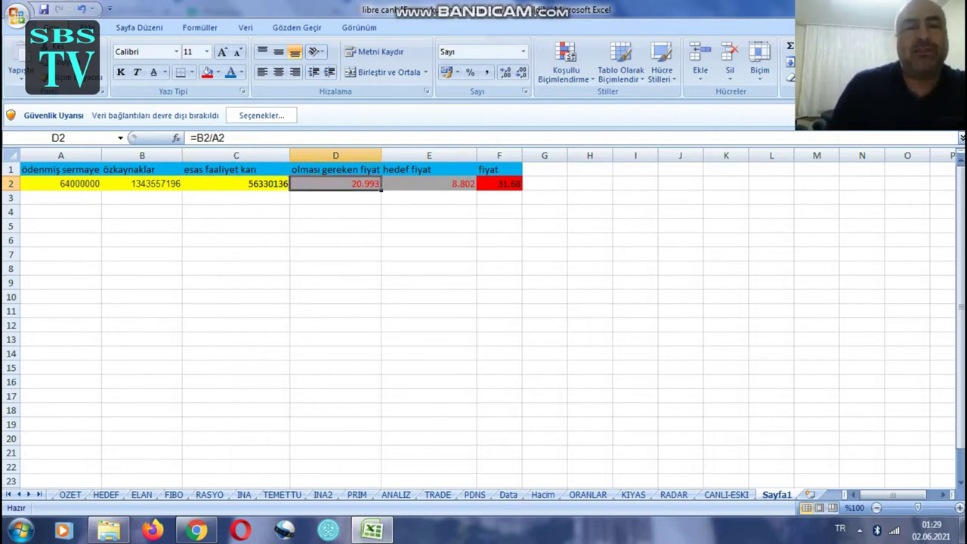
Compare the özkaynaklar value in B2 and ödenmiş sermaye value in A2 with the olması gereken fiyat formula in D2
left_click(142, 197)
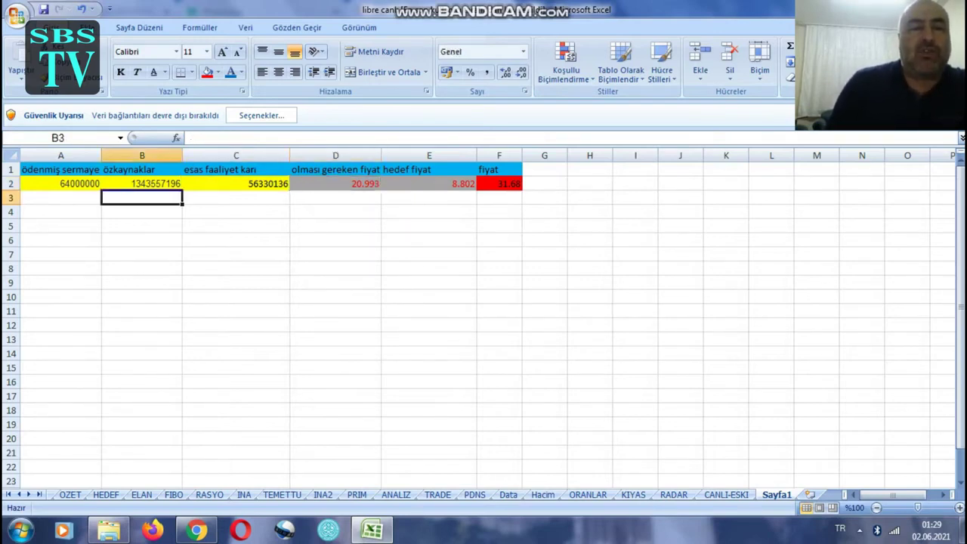
left_click(142, 184)
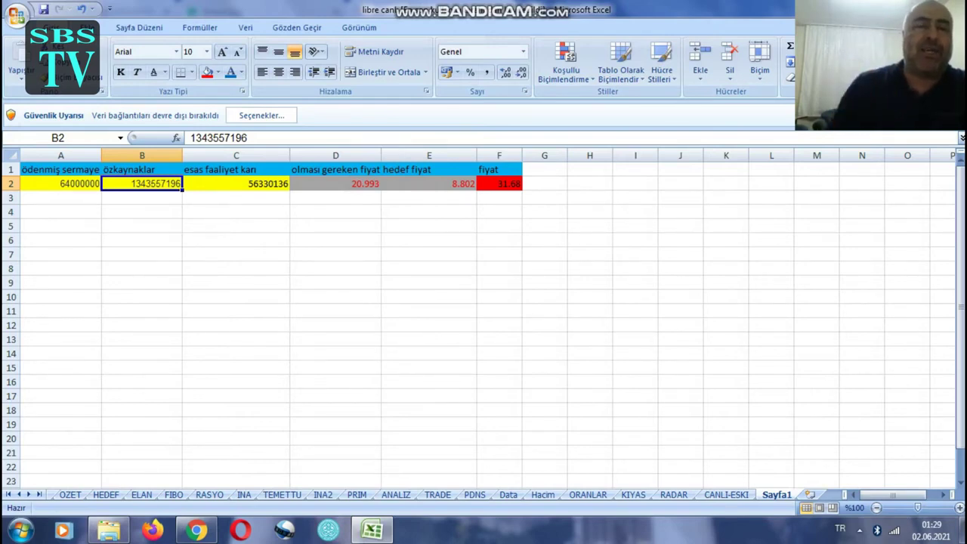
left_click(60, 184)
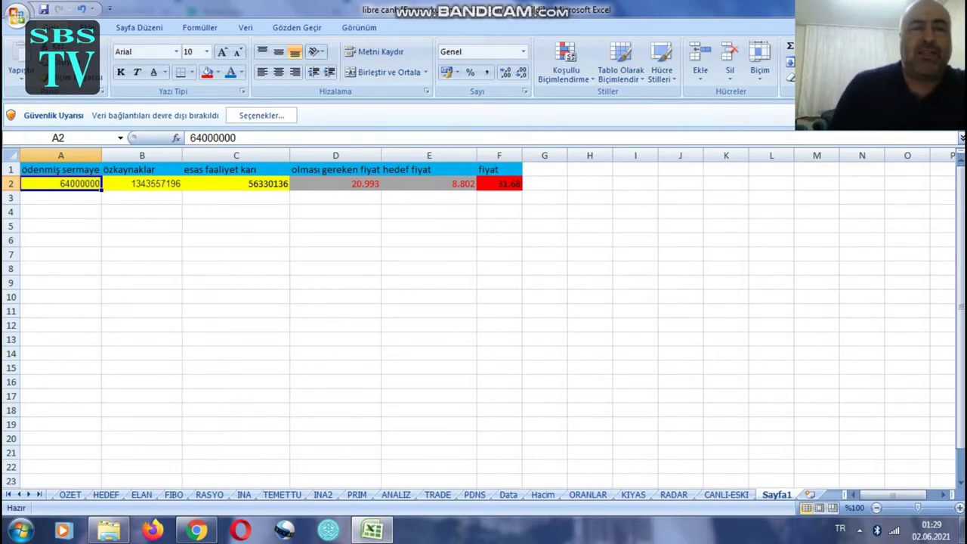
left_click(142, 184)
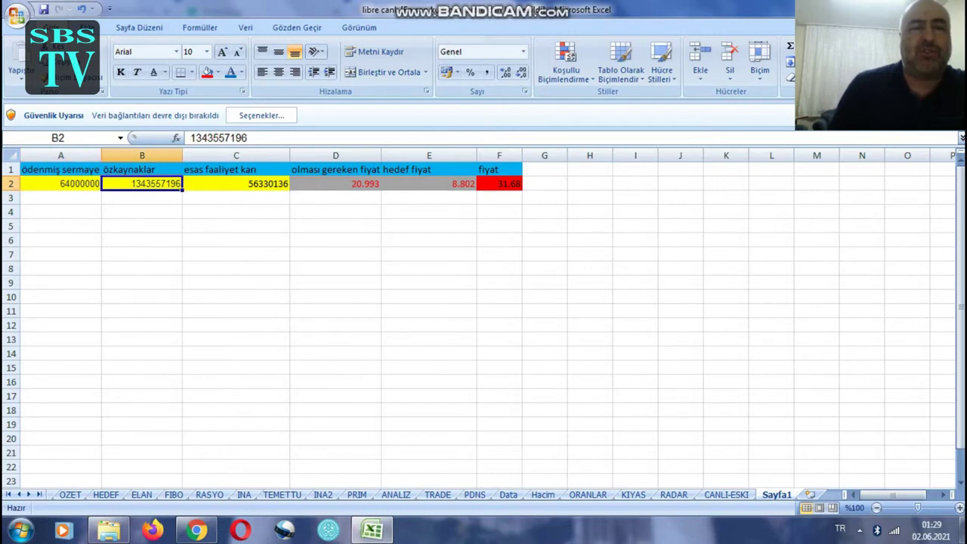
left_click(60, 184)
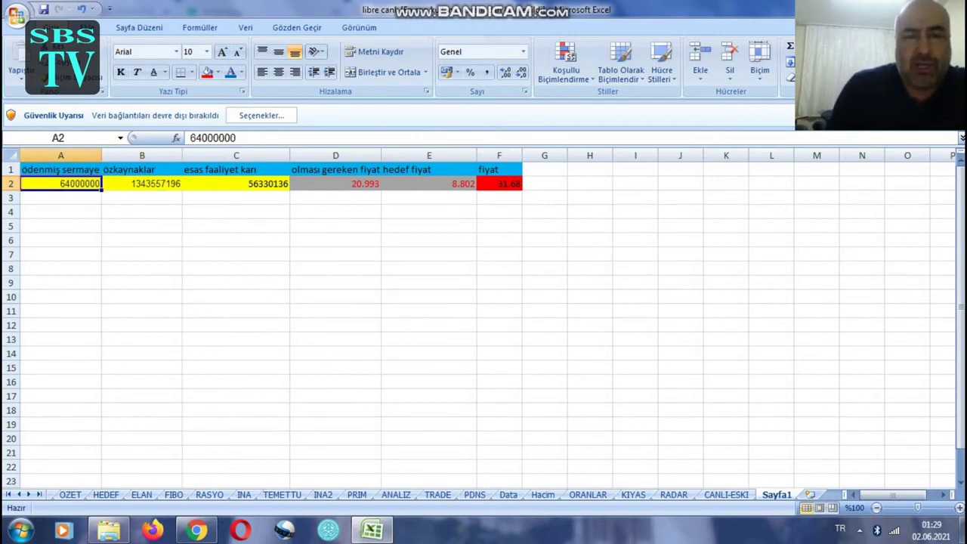
left_click(336, 183)
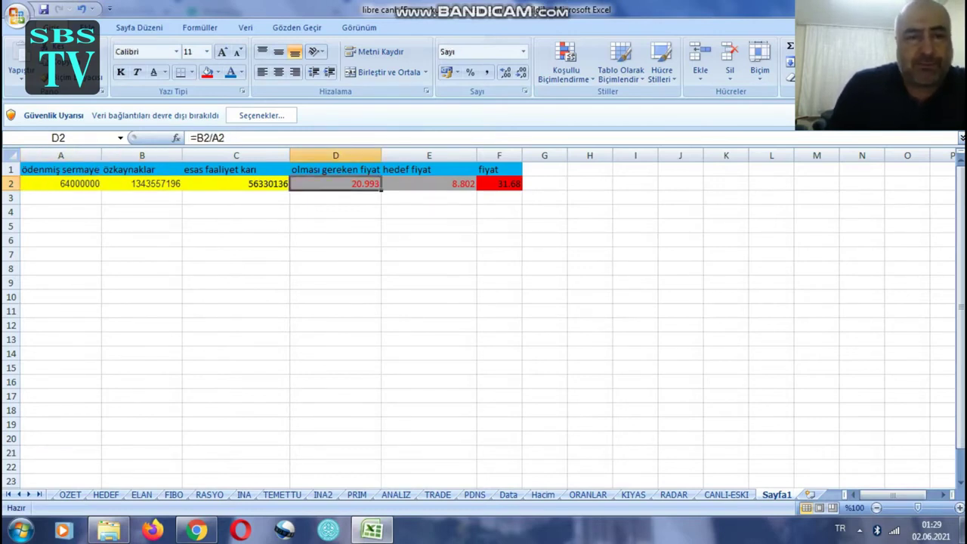
Fill the olması gereken fiyat cell D2 and the hedef fiyat cell E2 with an orange background
left_click(218, 72)
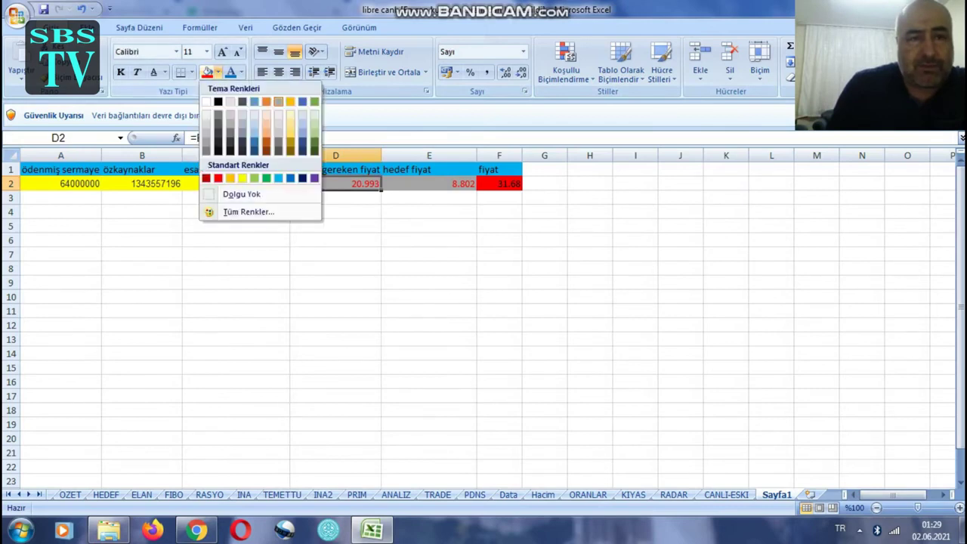
left_click(266, 101)
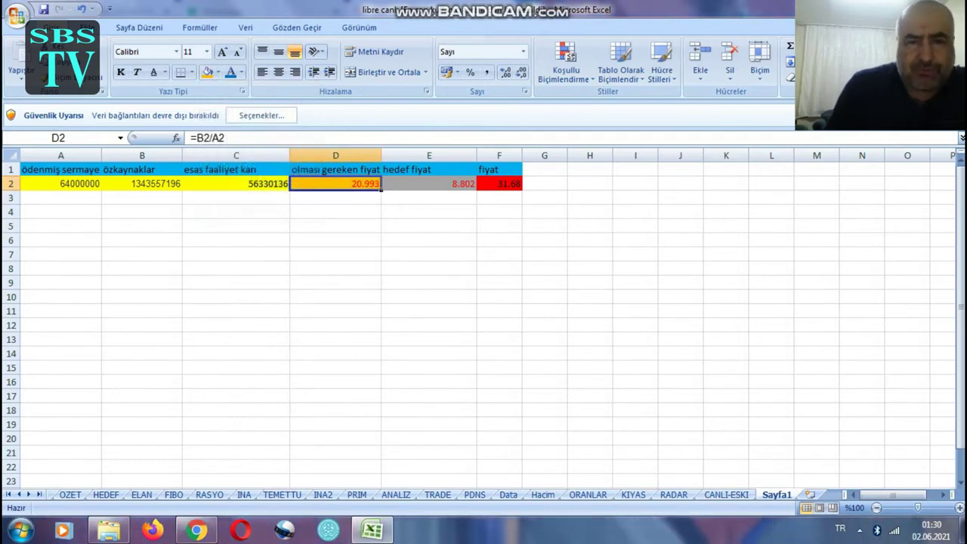
left_click(429, 184)
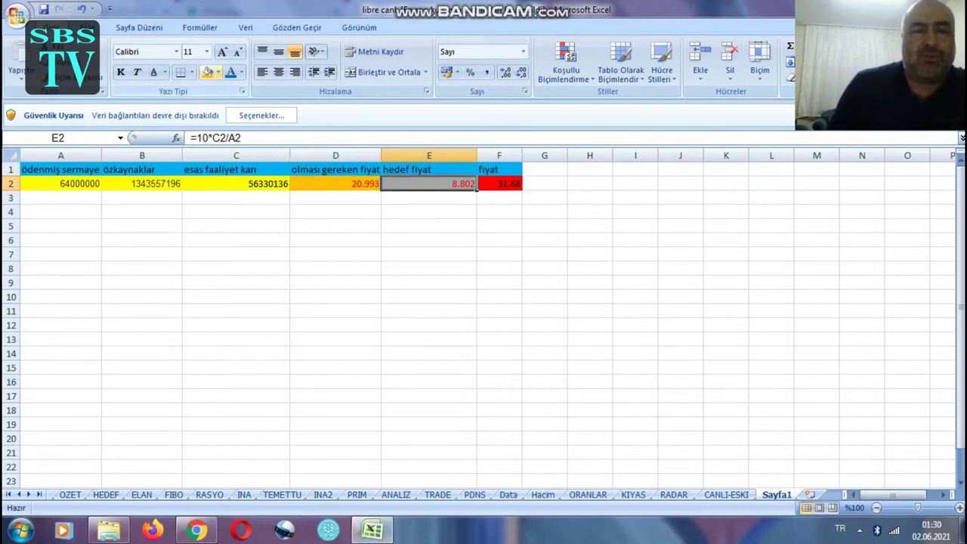
left_click(217, 72)
left_click(279, 102)
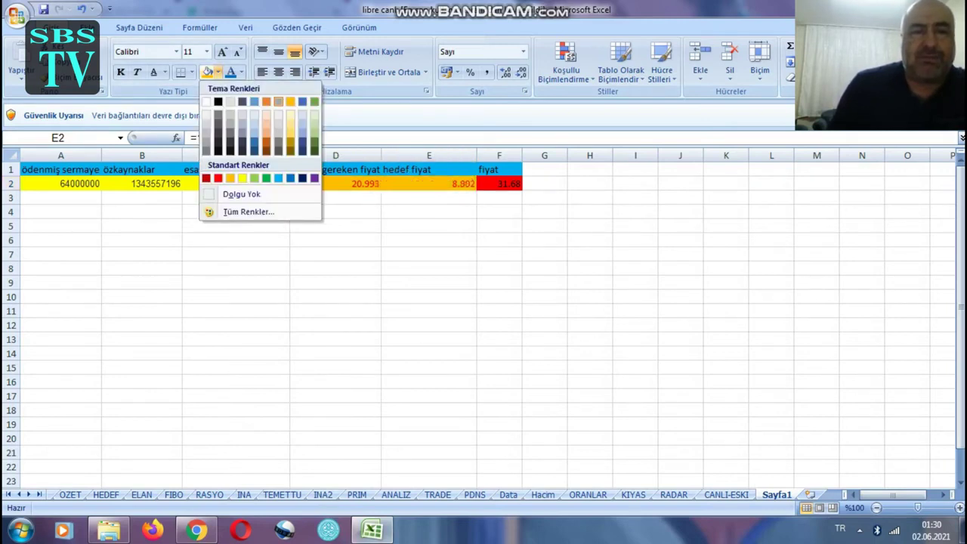
left_click(334, 212)
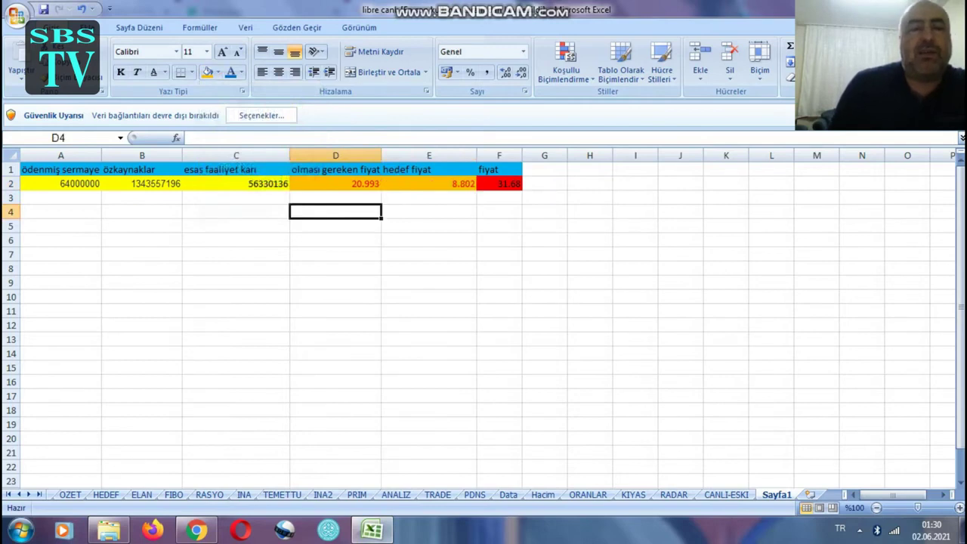
Compare the esas faaliyet karı value in C2 and ödenmiş sermaye value in A2 with the hedef fiyat formula in E2
left_click(236, 184)
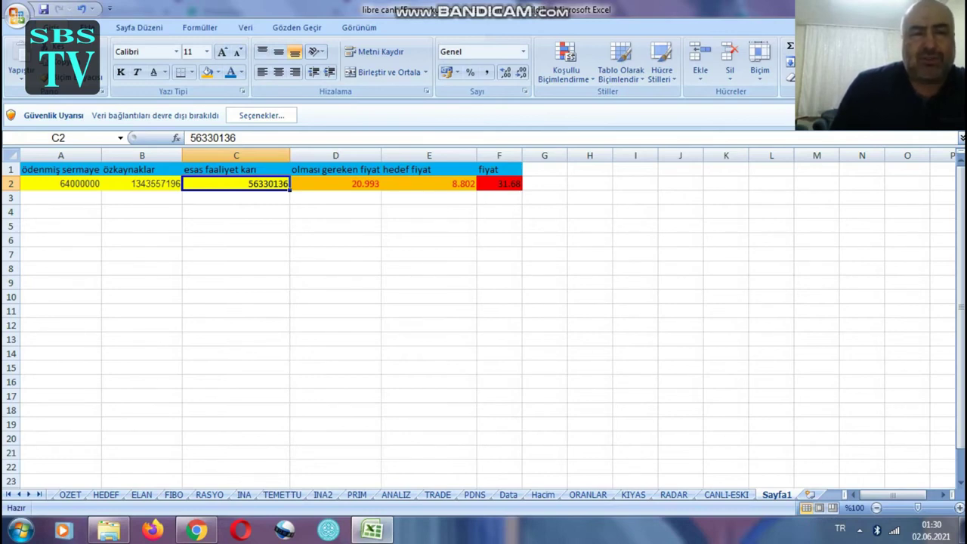
left_click(61, 183)
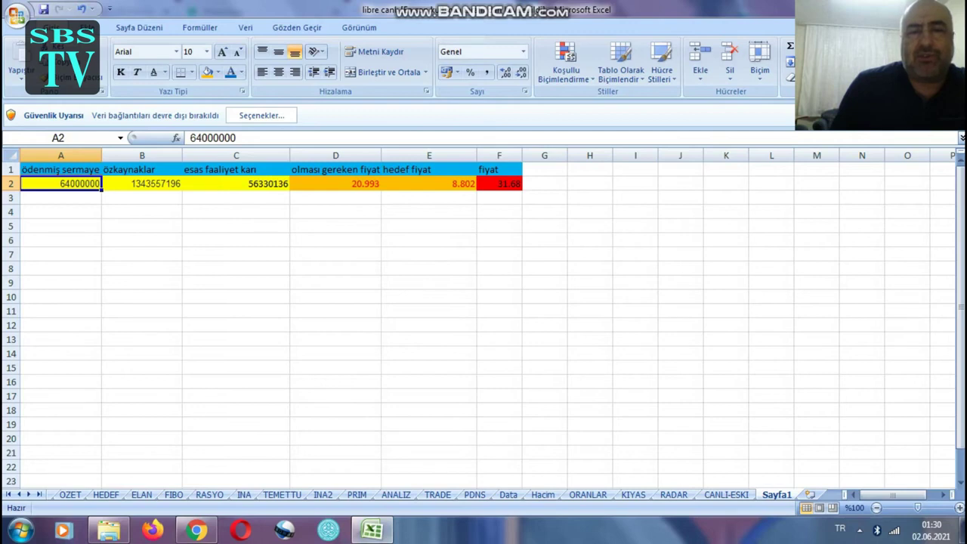
left_click(458, 184)
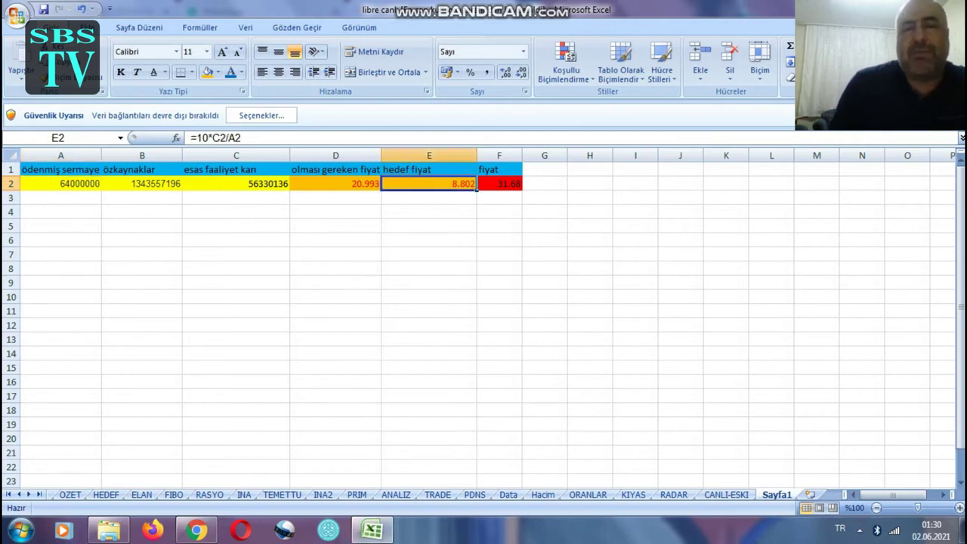
Compare the current fiyat in F2 with the olması gereken fiyat in D2 and the hedef fiyat in E2
left_click(499, 184)
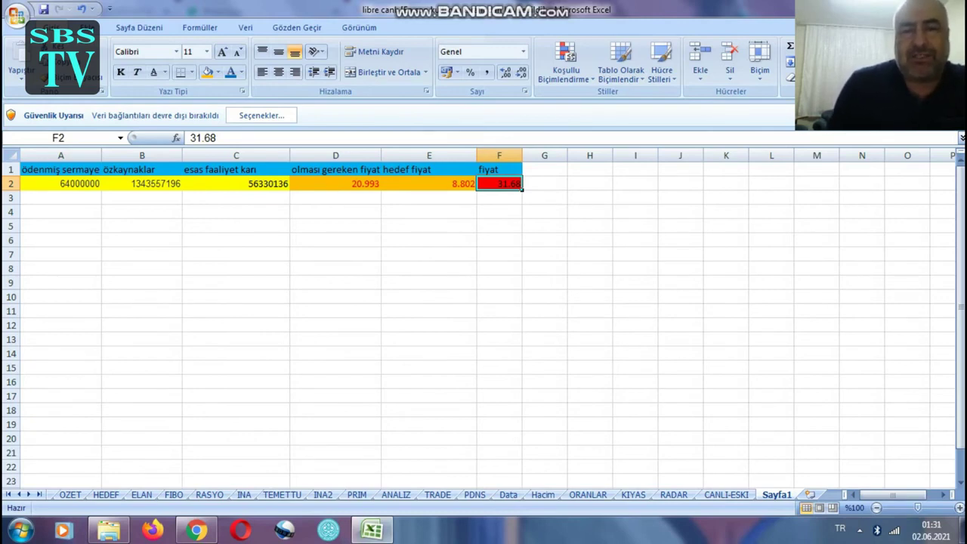
left_click(335, 184)
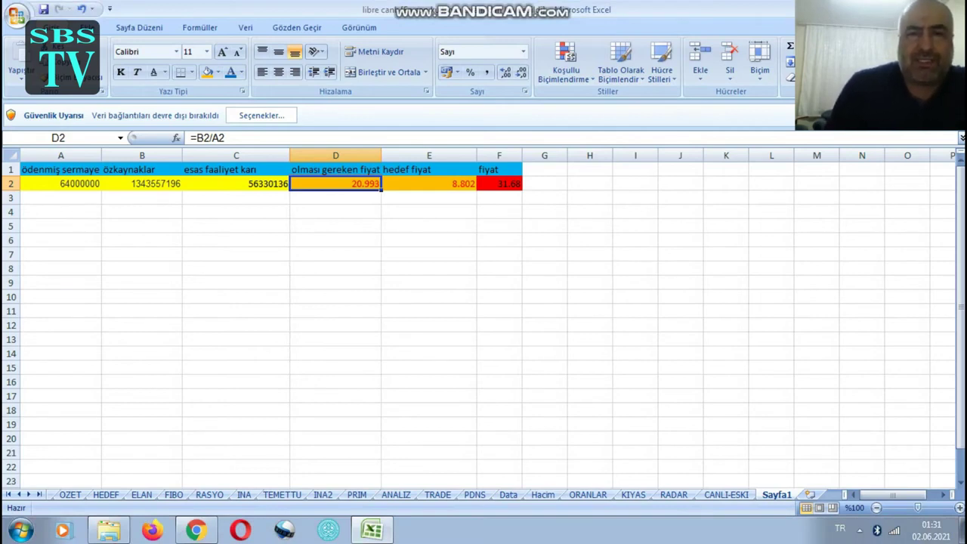
left_click(429, 184)
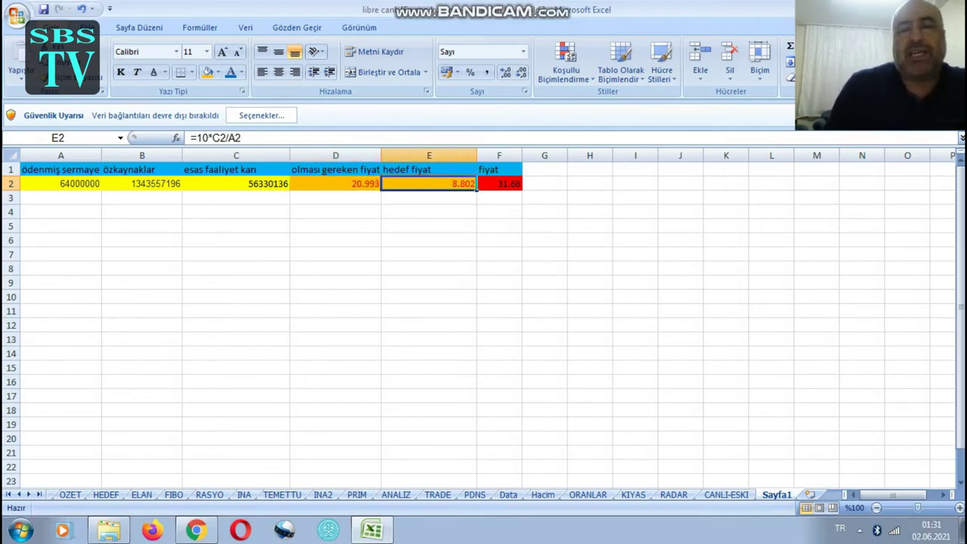
left_click(500, 184)
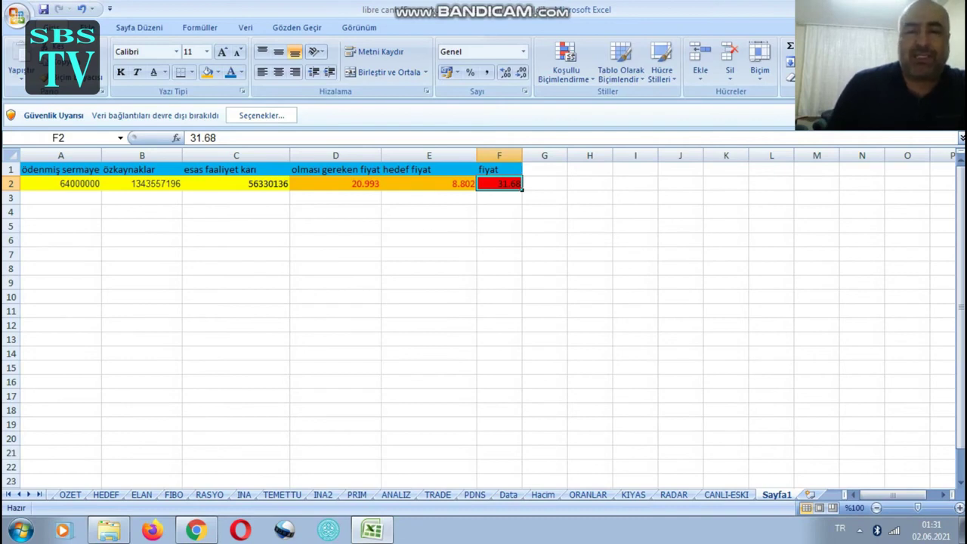
left_click(336, 184)
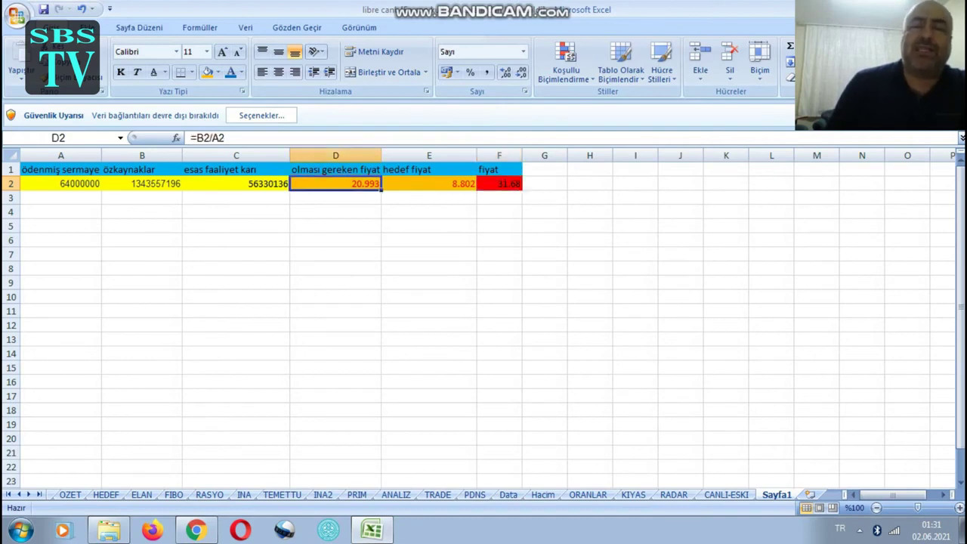
left_click(473, 187)
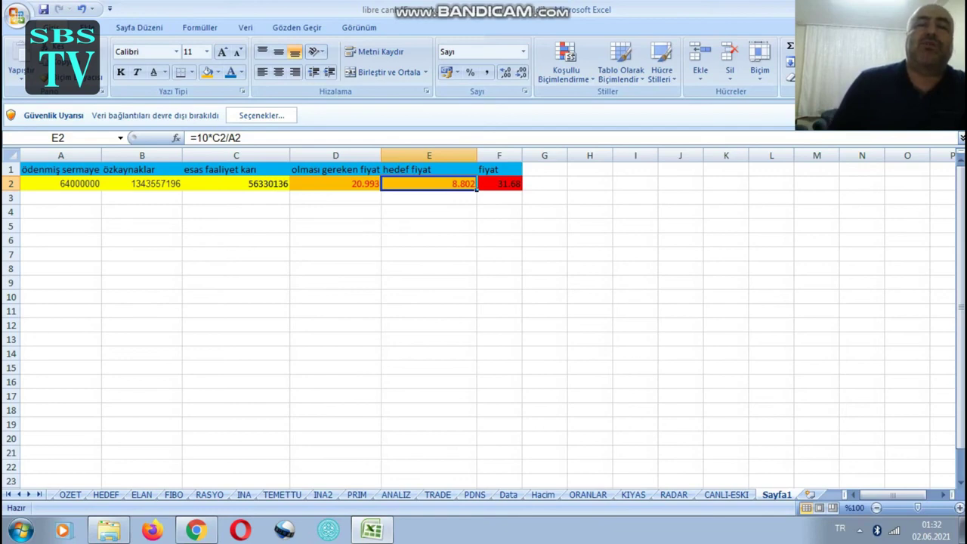
left_click(336, 184)
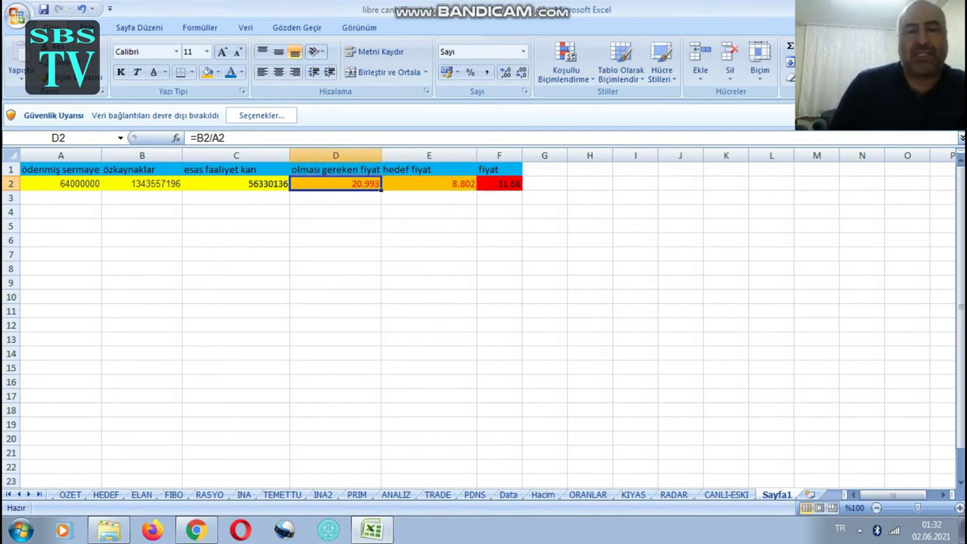